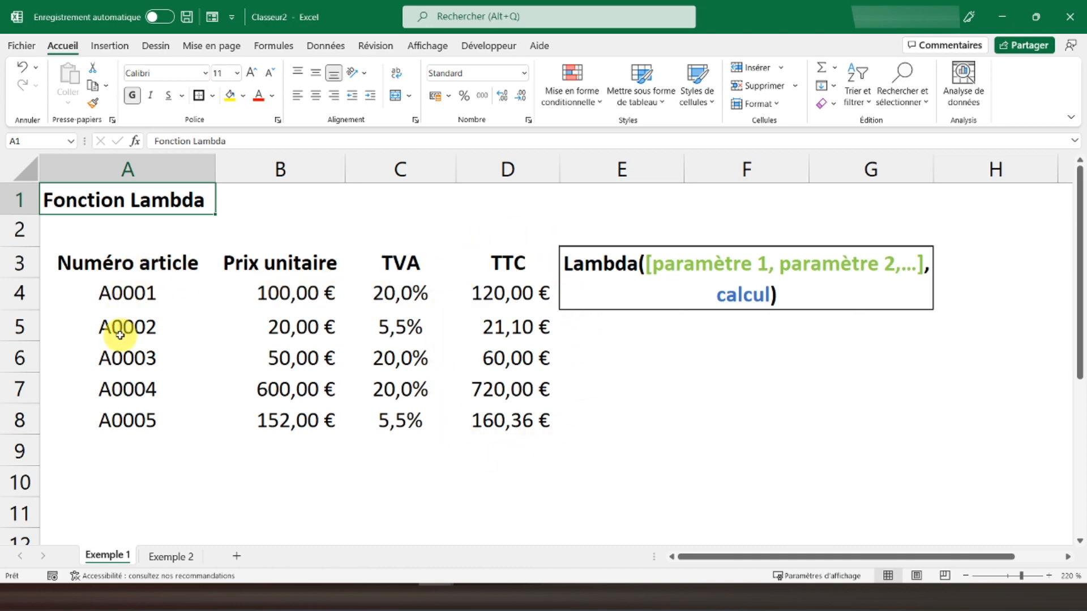
click(164, 557)
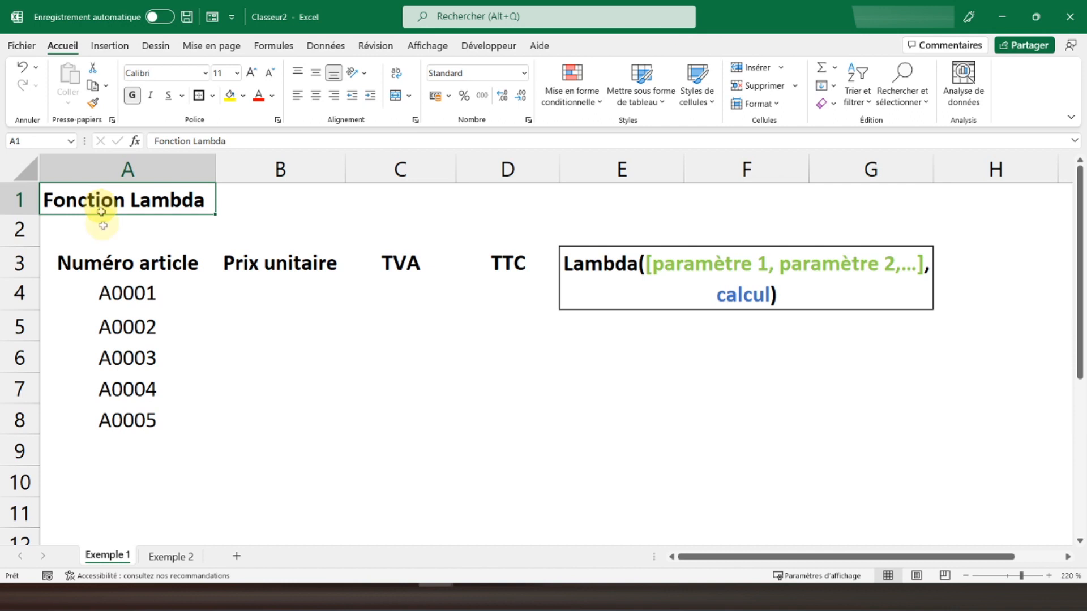
click(145, 262)
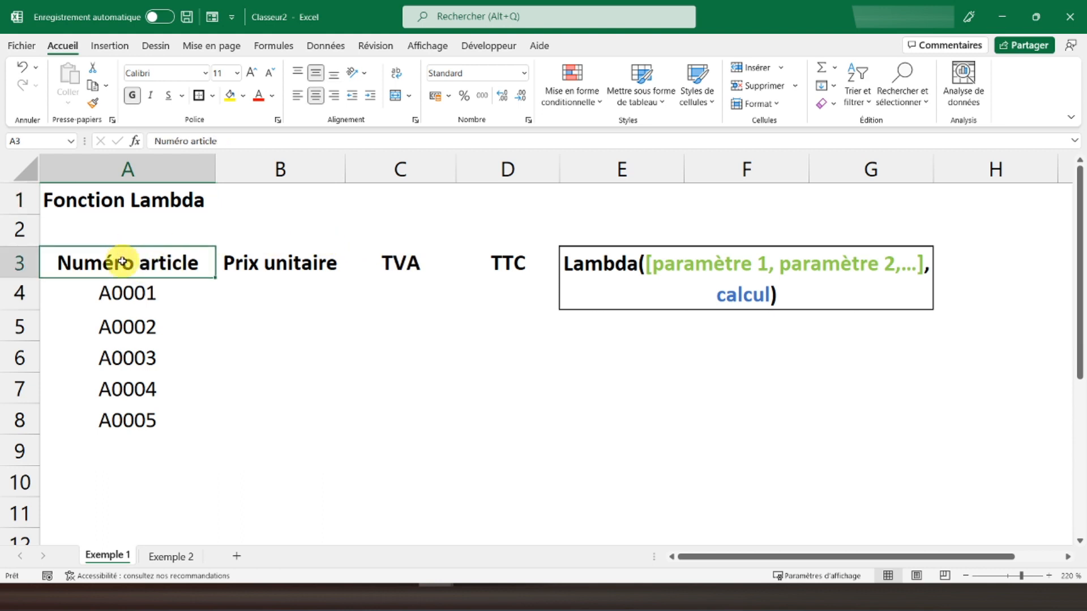
Enter the unit prices 100, 20, 50, 600 and 152 for articles A0001 to A0005 in cells B4 to B8.
click(257, 289)
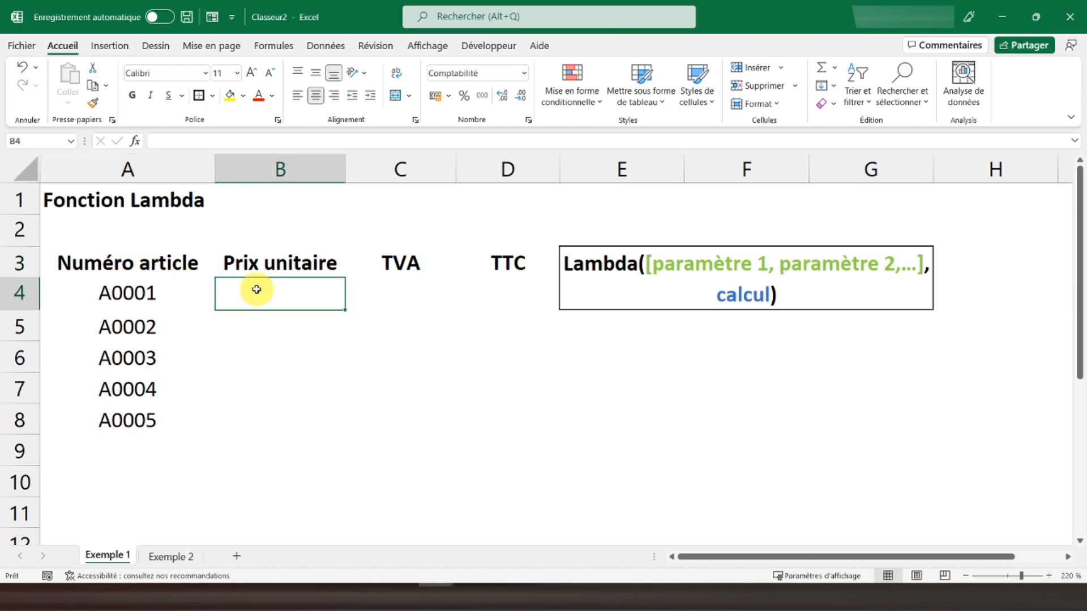
text(100)
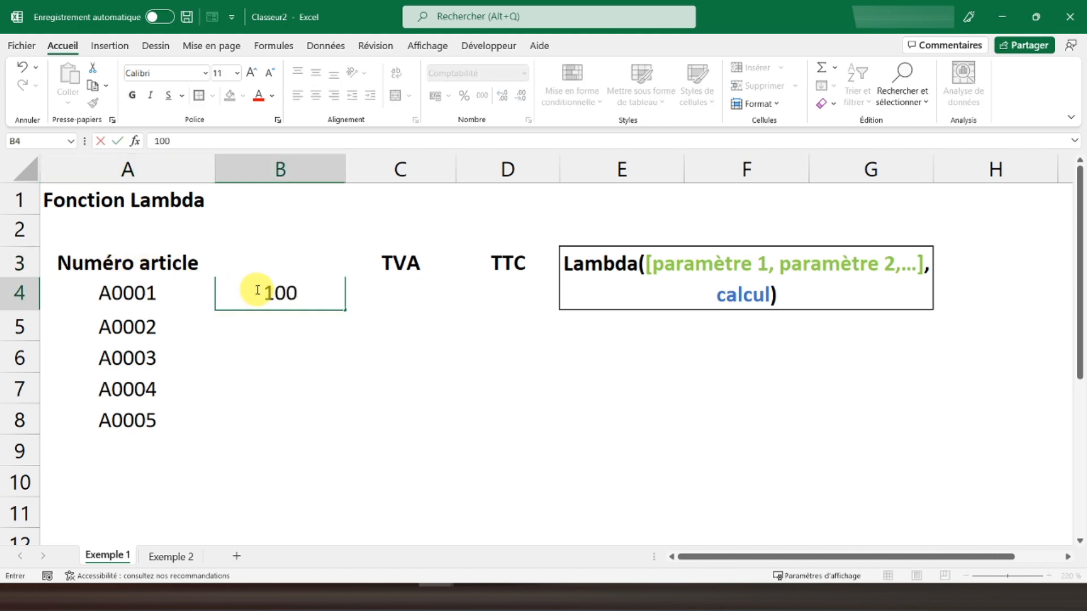
key(Return)
text(20)
key(Return)
text(50)
key(Return)
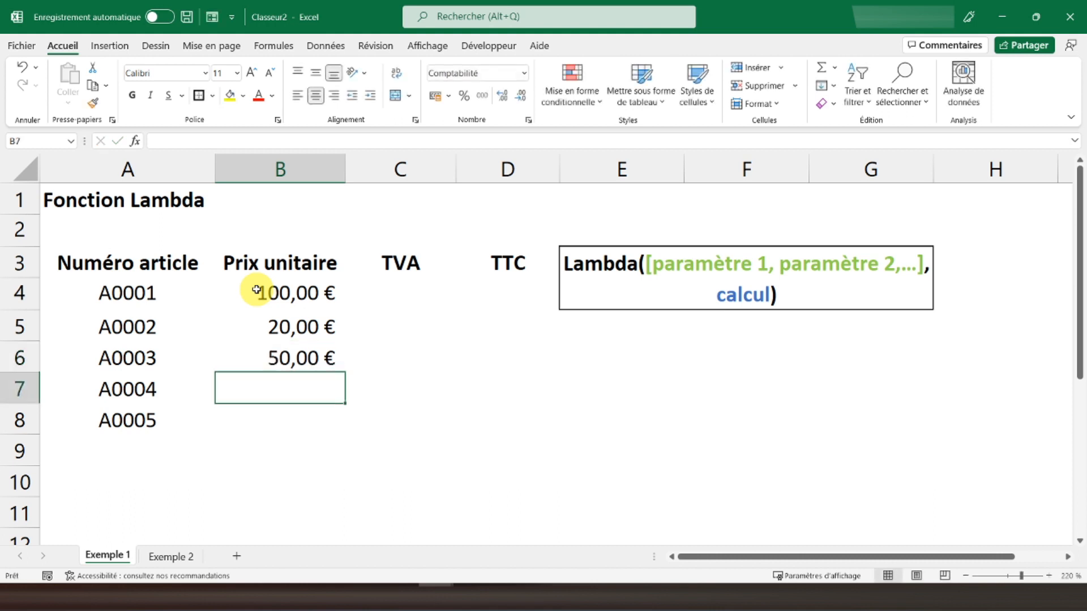
text(600)
key(Return)
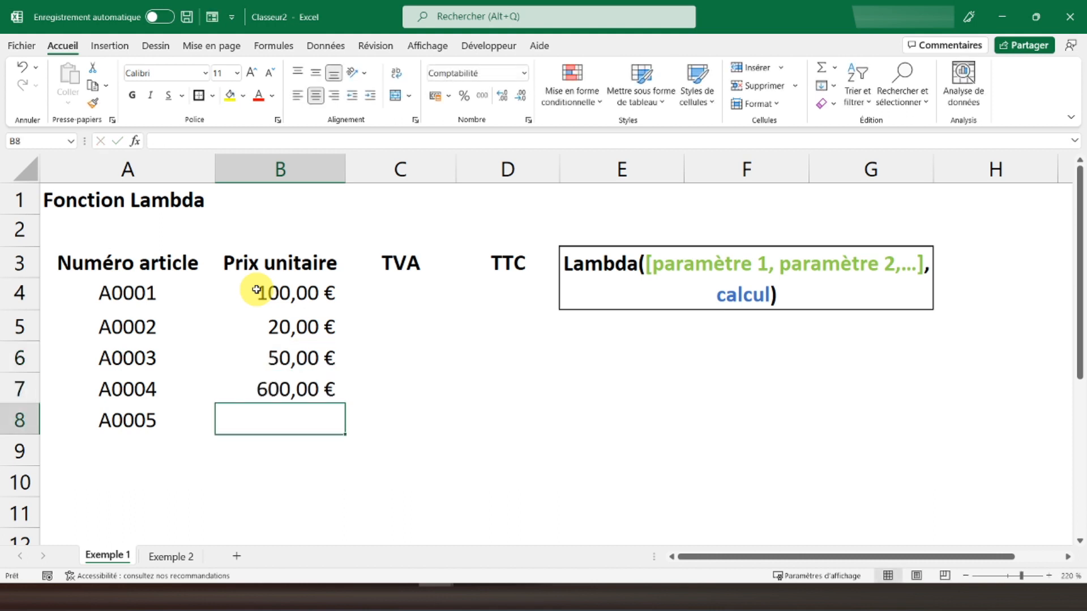
text(152)
key(Return)
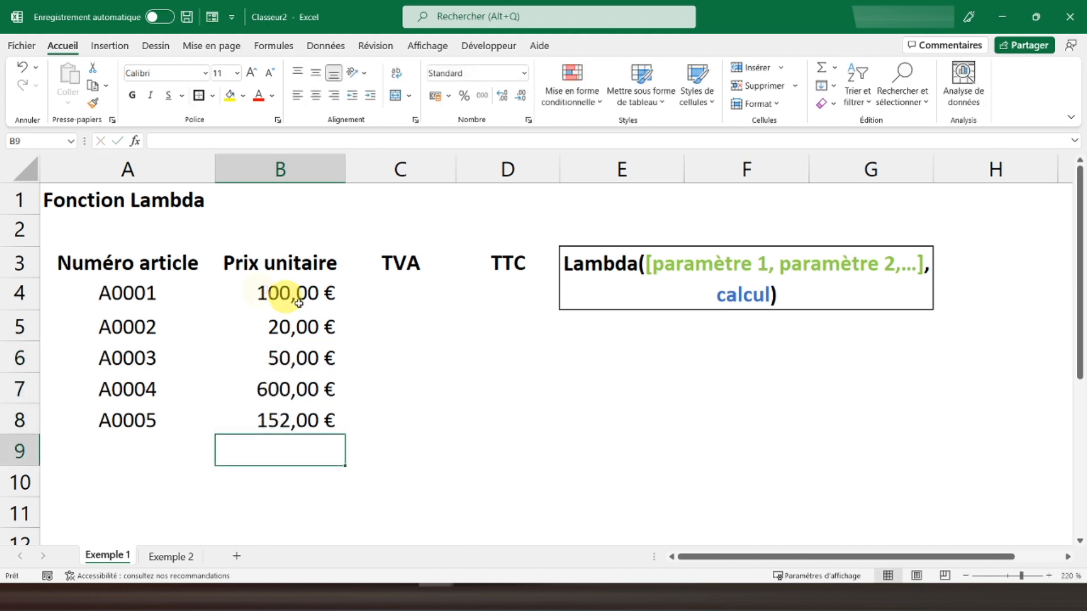
Fill the TVA rates in cells C4 to C8 with 20%, 5,5%, 20%, 20% and 5,5%.
click(399, 289)
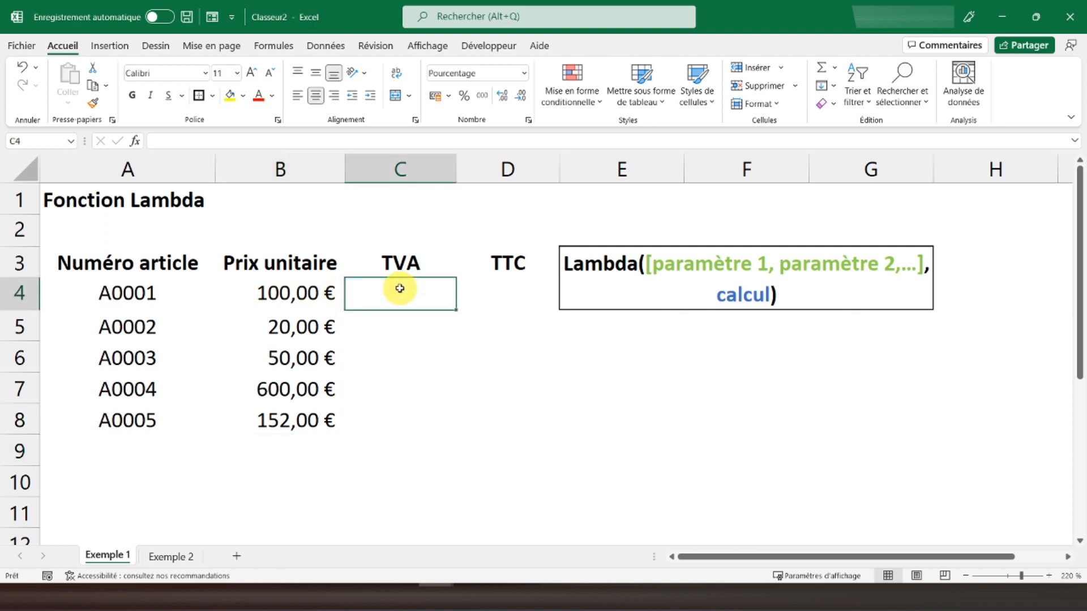
text(20%)
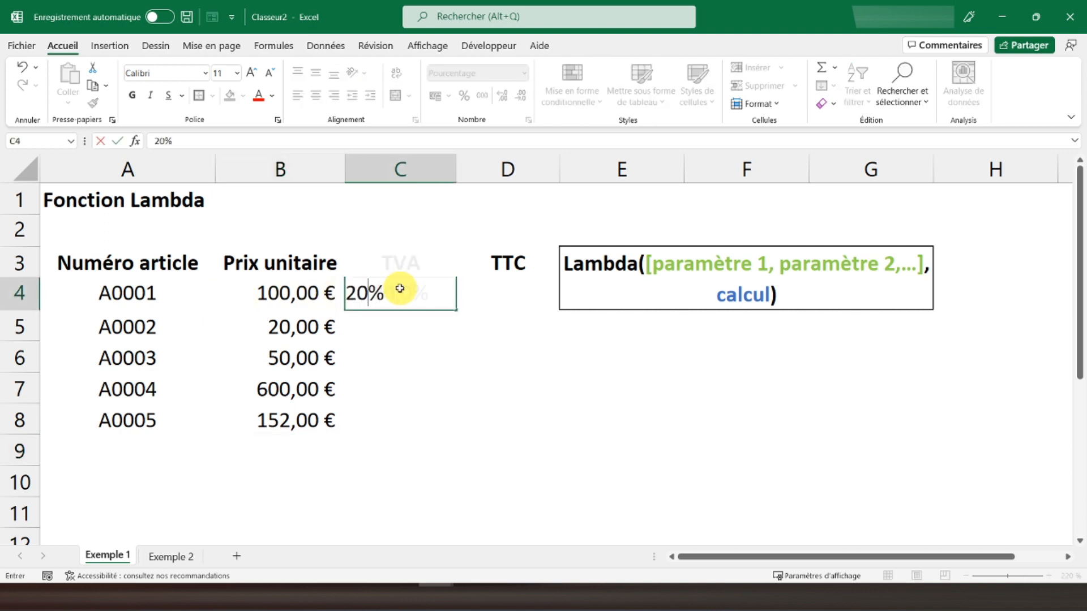
key(Return)
text(5,5%)
key(Return)
text(20)
key(Return)
text(20)
key(Return)
text(5,5)
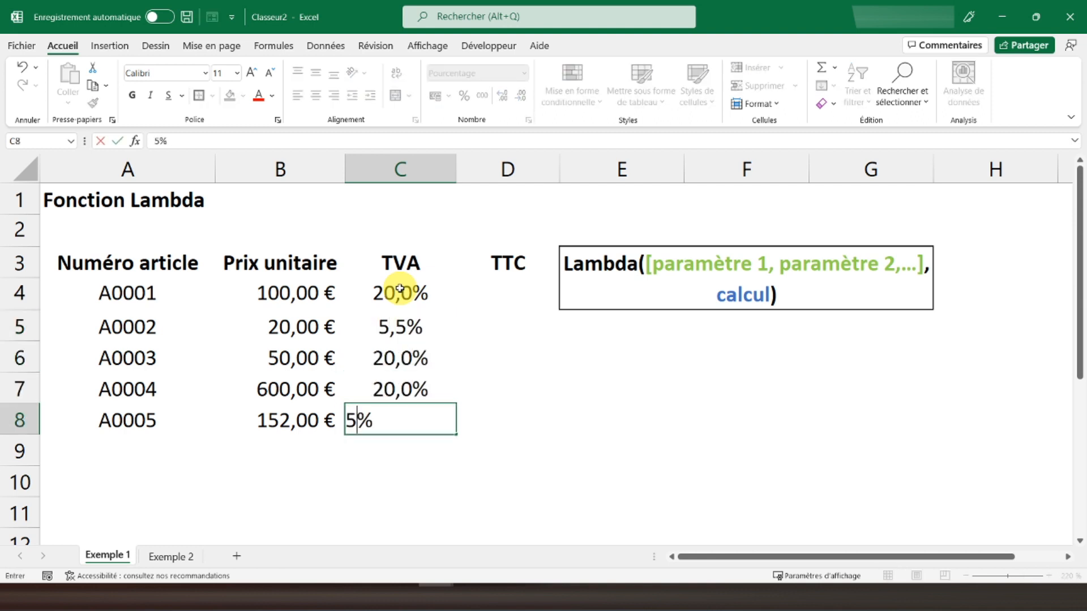
key(Return)
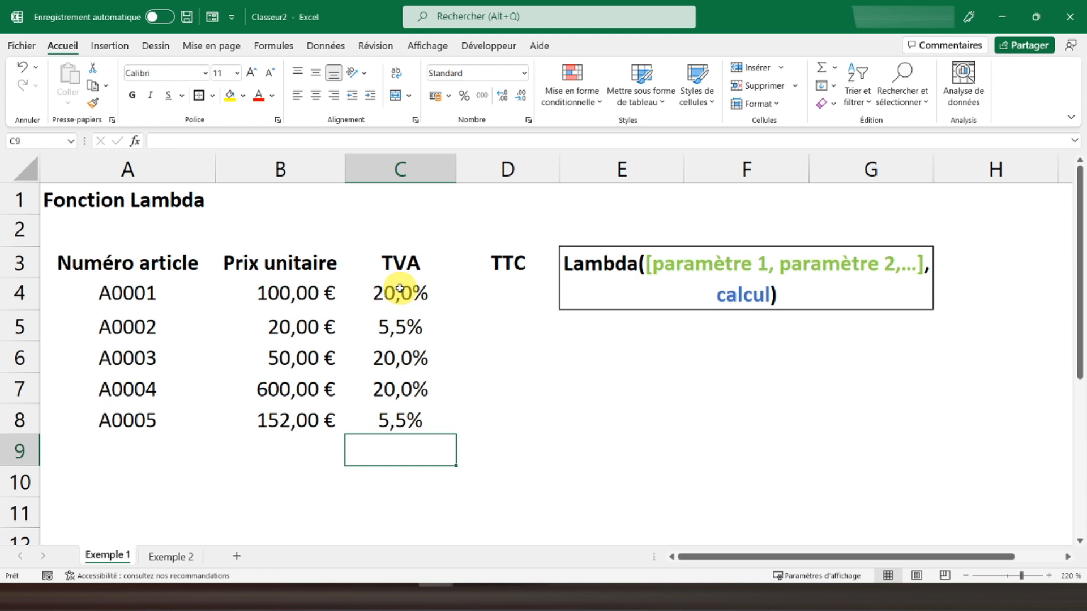
Enter the formula =B4*(1+C4) in D4 to compute the first article's TTC price, and clear the cell again.
click(510, 291)
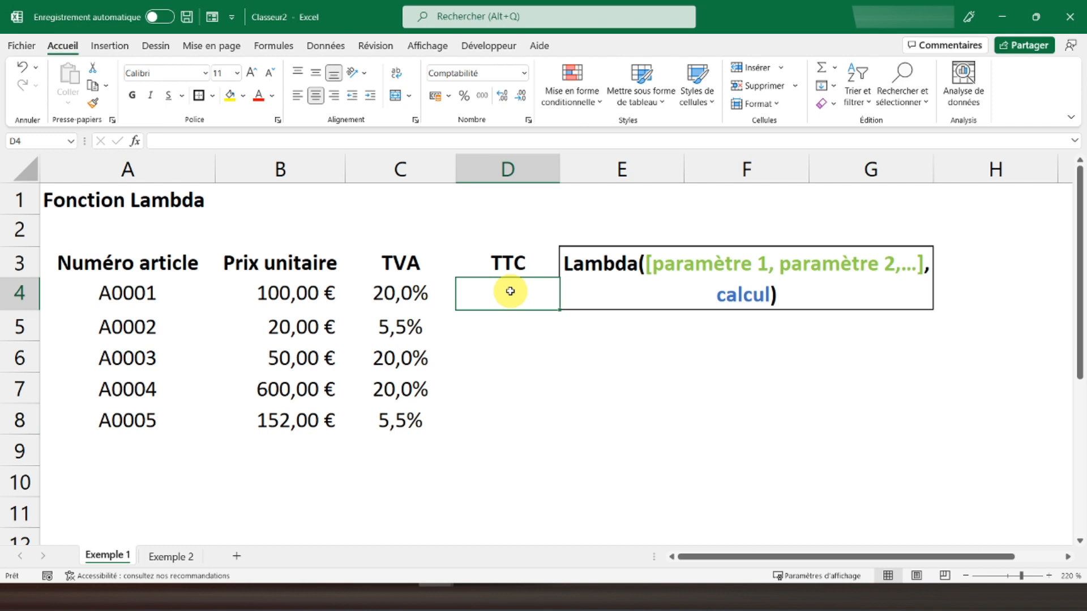
text(=)
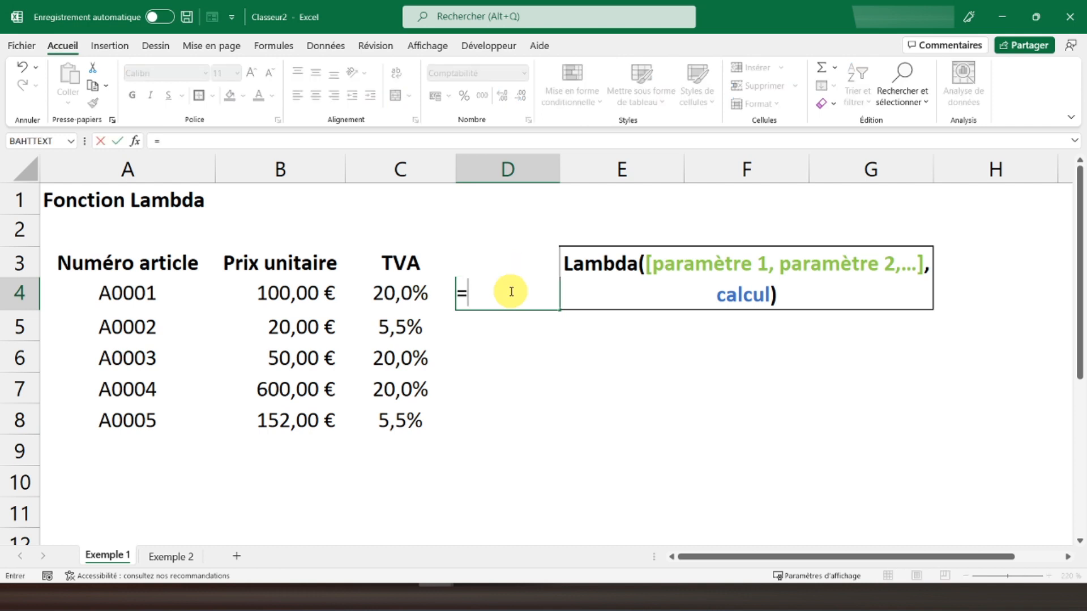
click(285, 292)
text(*)
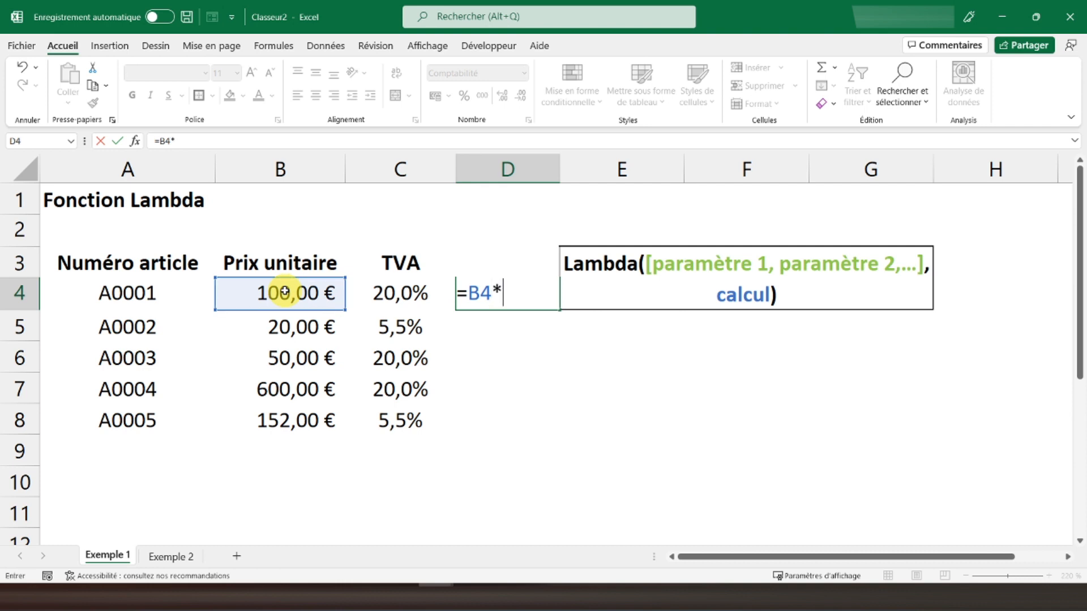
text((1+)
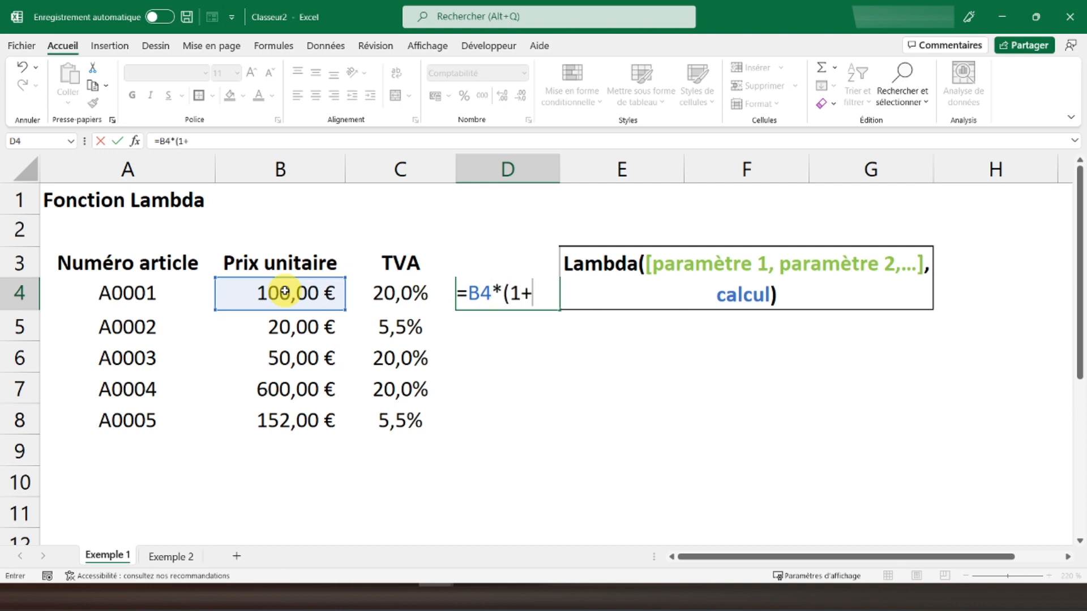
click(390, 293)
text())
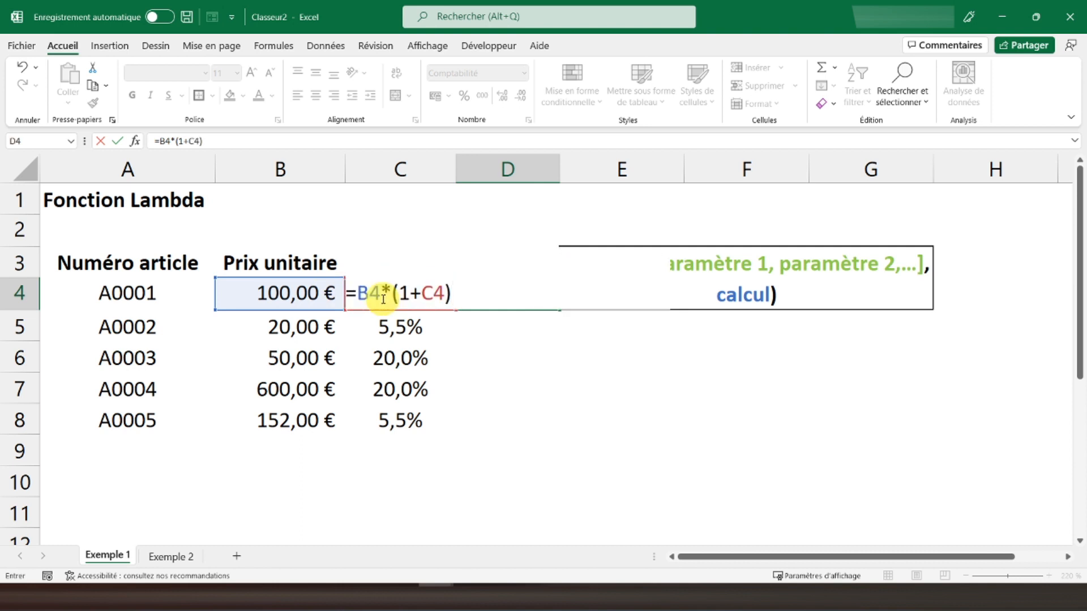
key(Return)
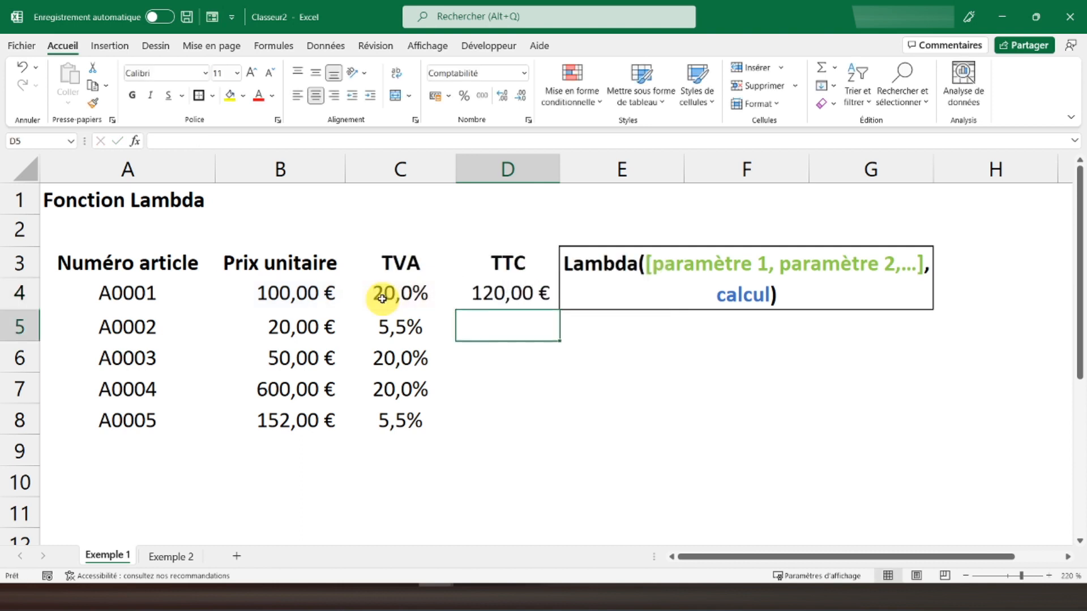
click(517, 296)
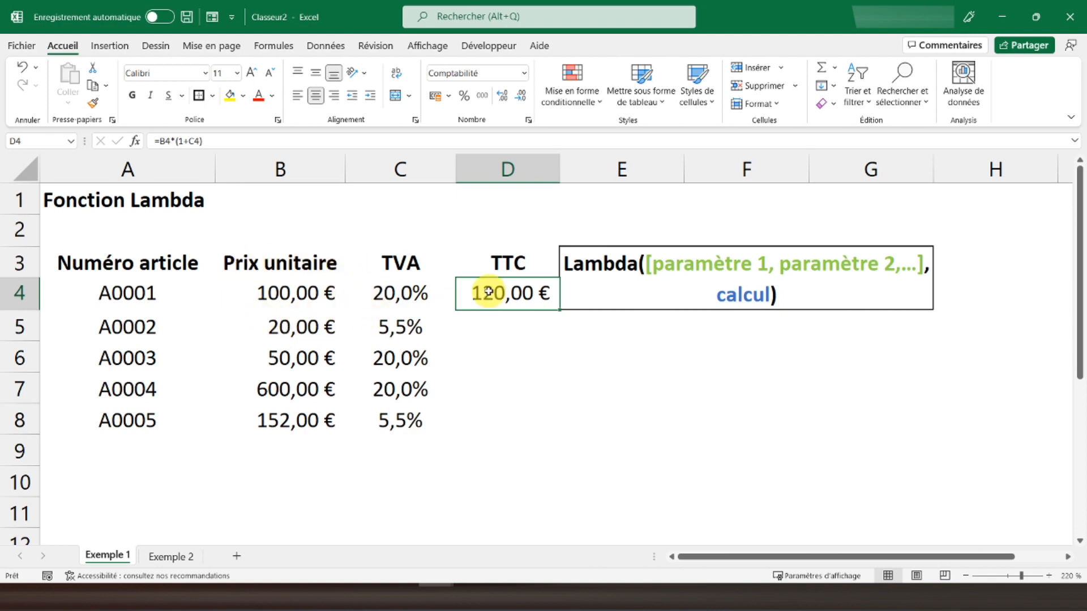
key(Delete)
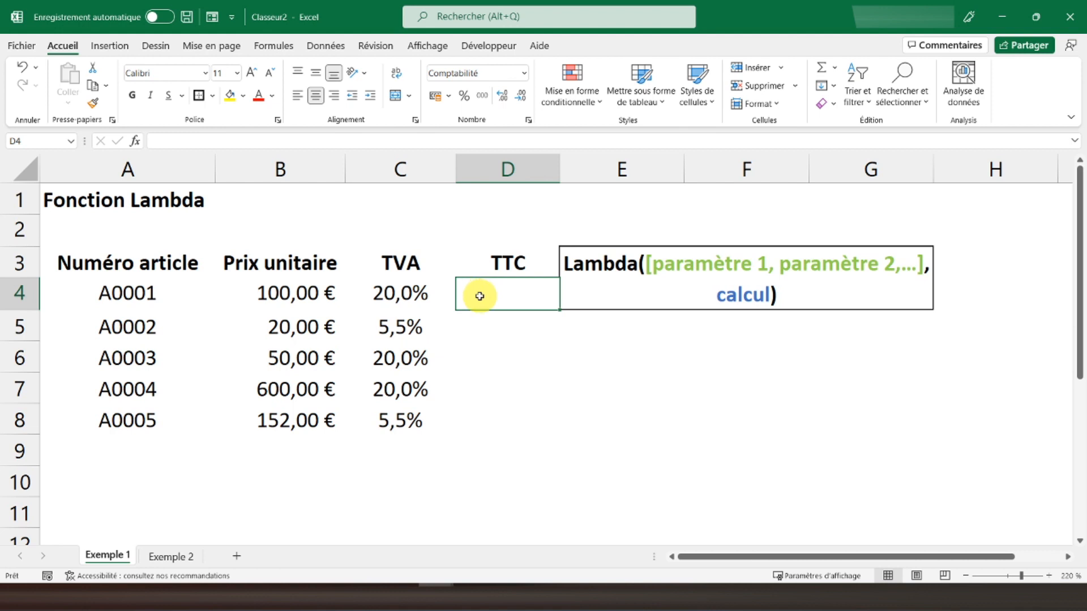
Start a new defined name TTC with the comment "Calcul du montant TTC de mes articles".
click(274, 54)
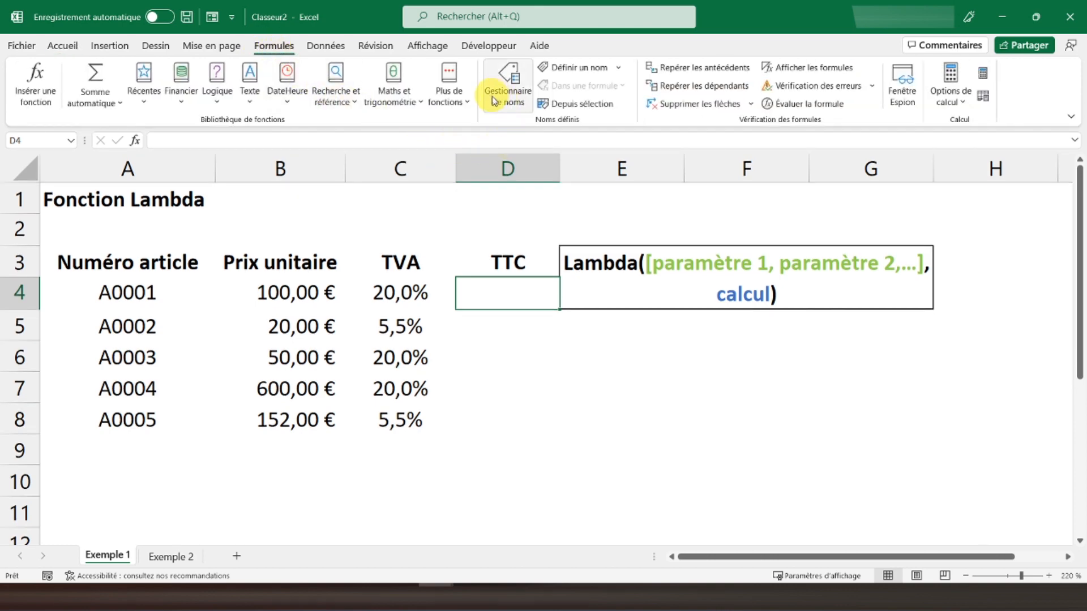
click(511, 102)
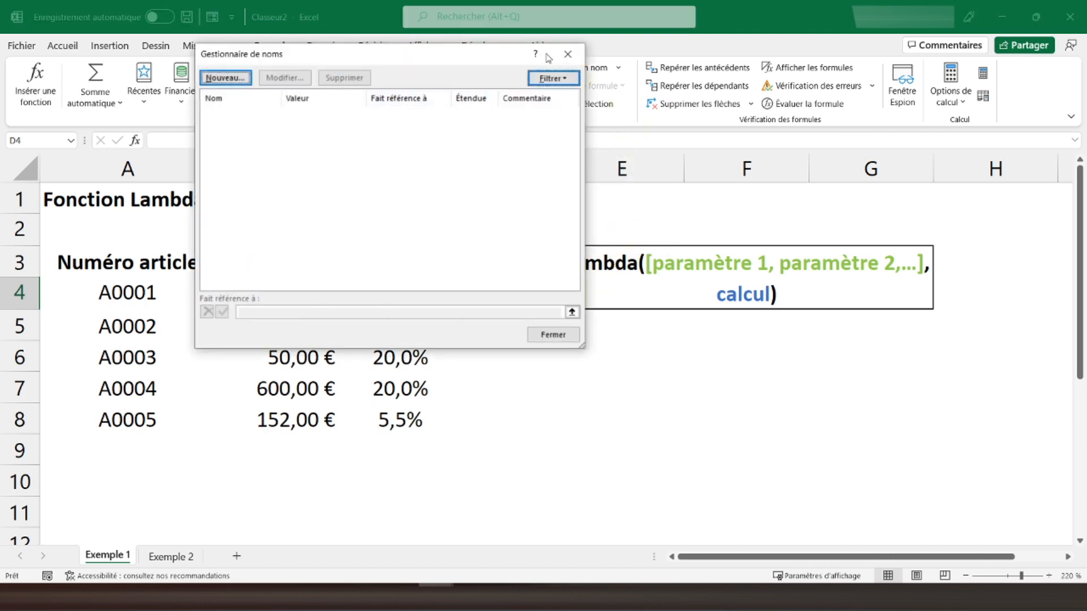
drag(283, 55, 378, 127)
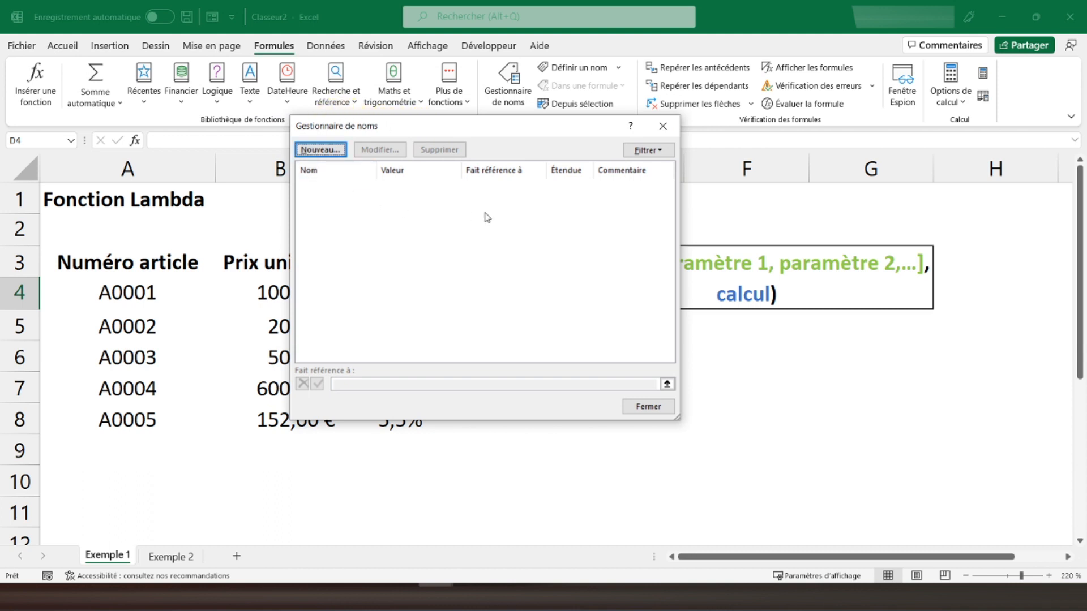
click(321, 150)
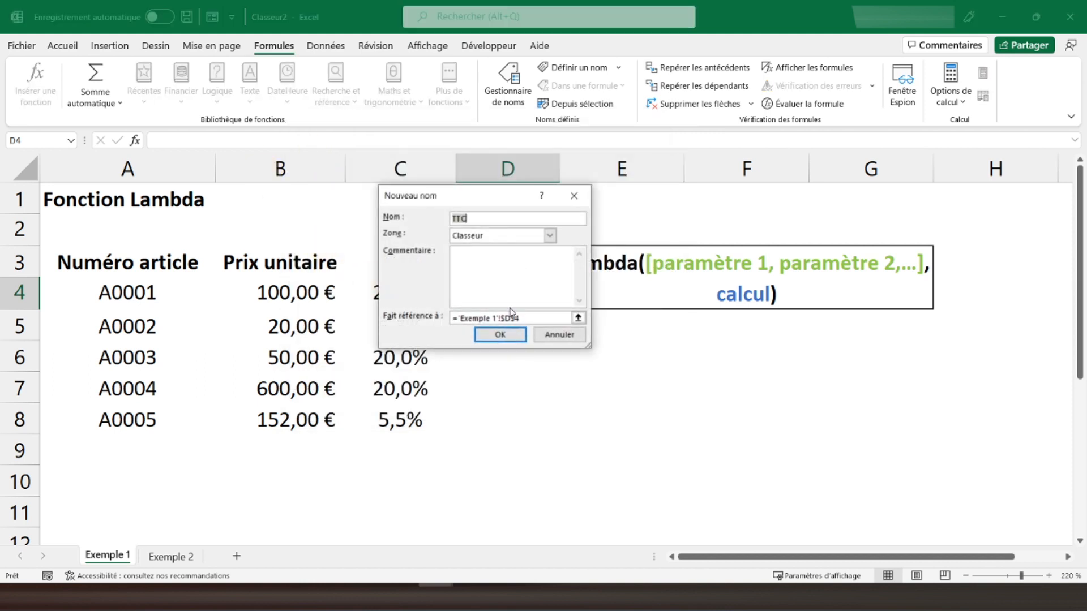
drag(479, 199, 448, 80)
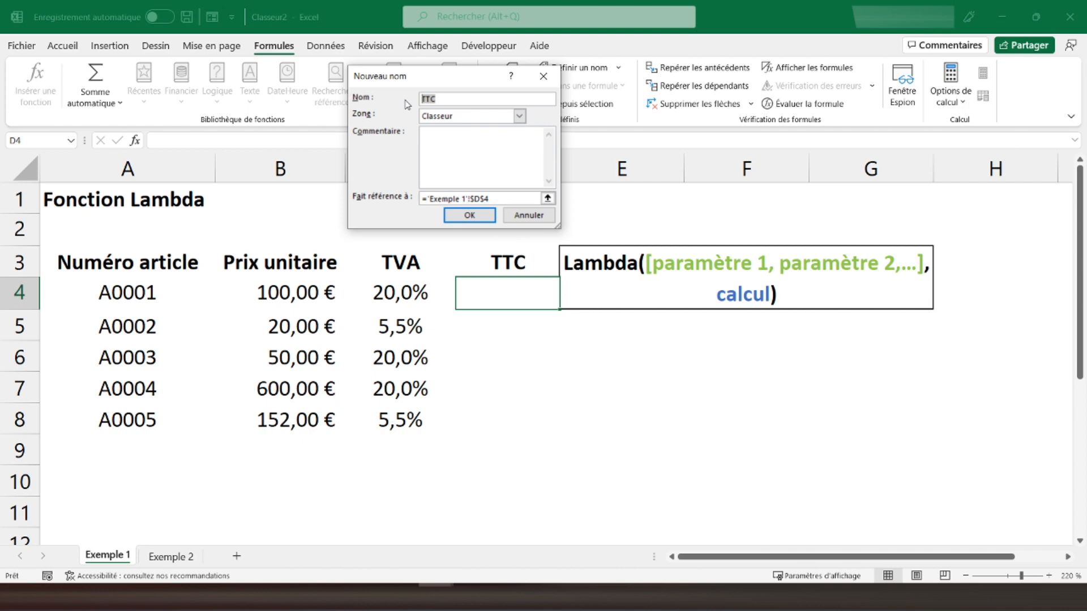
text(PRI)
key(BackSpace)
key(BackSpace)
key(BackSpace)
text(TTC)
click(449, 138)
text(Calcul du montant TTC de mes articles)
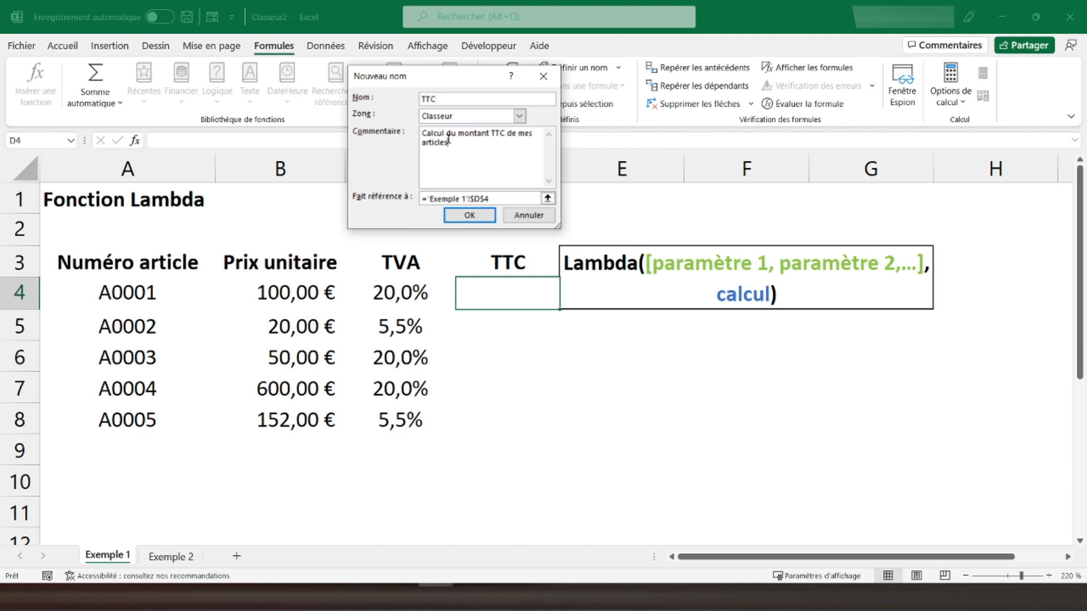
Make the name TTC refer to =LAMBDA(Prixunitaire;TVA;Prixunitaire*(1+TVA)) and save it.
drag(489, 199, 426, 199)
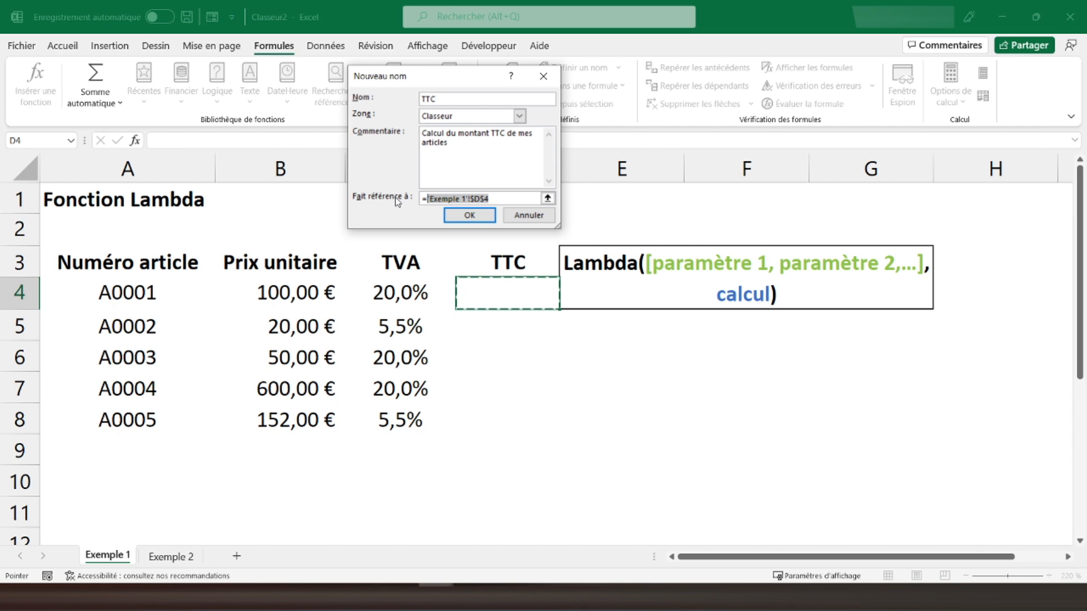
text(lambda)
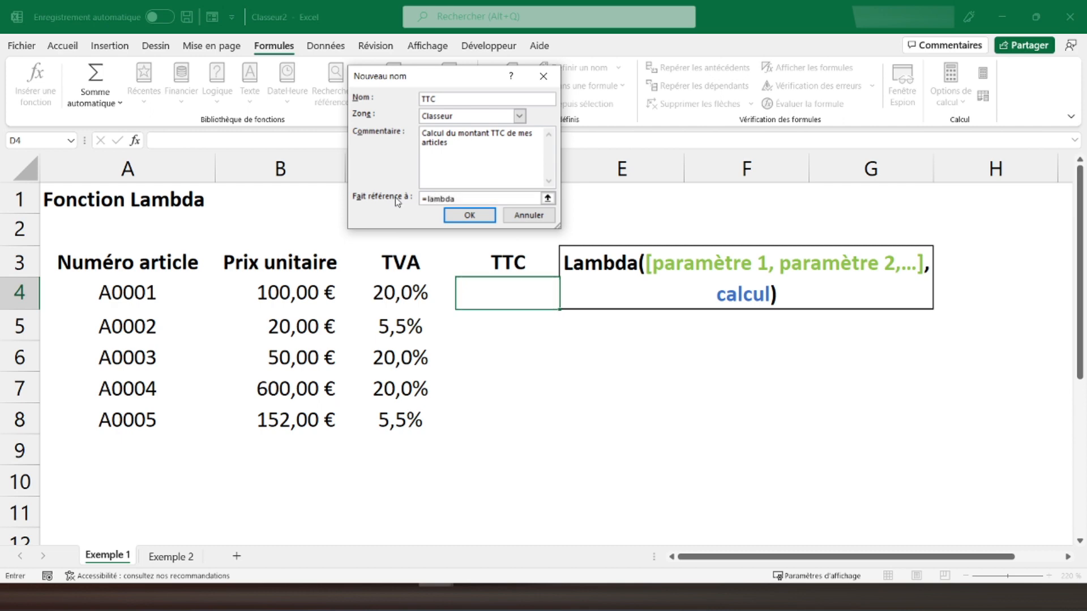
text(()
text(rixunitai)
text(re)
text(;TVA)
text(;P)
text(rixun)
text(itaire)
text(+)
text(TVA)
drag(474, 201, 522, 204)
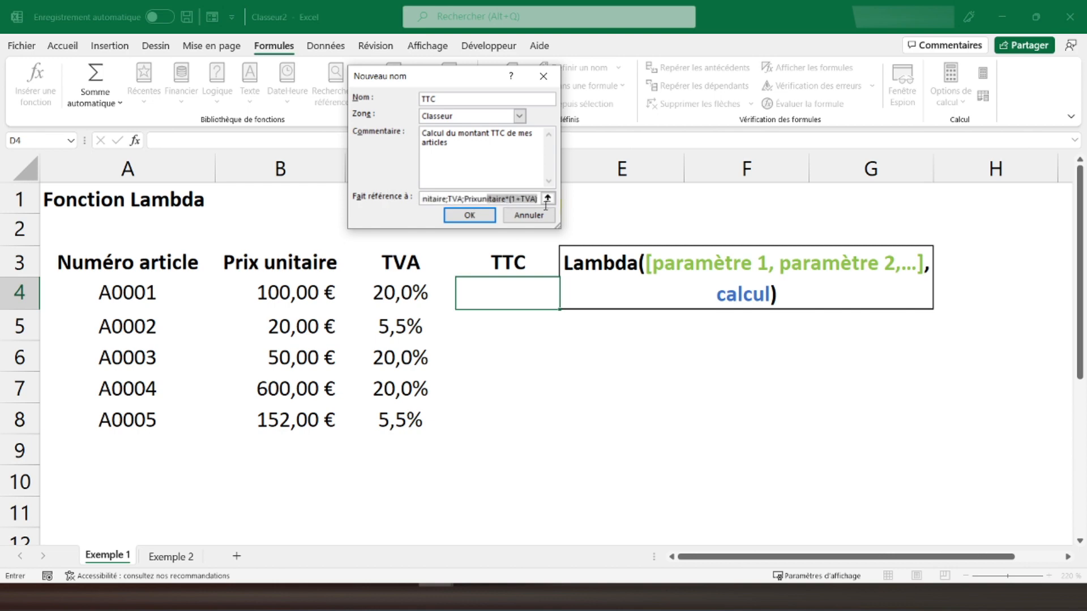
click(536, 198)
click(470, 216)
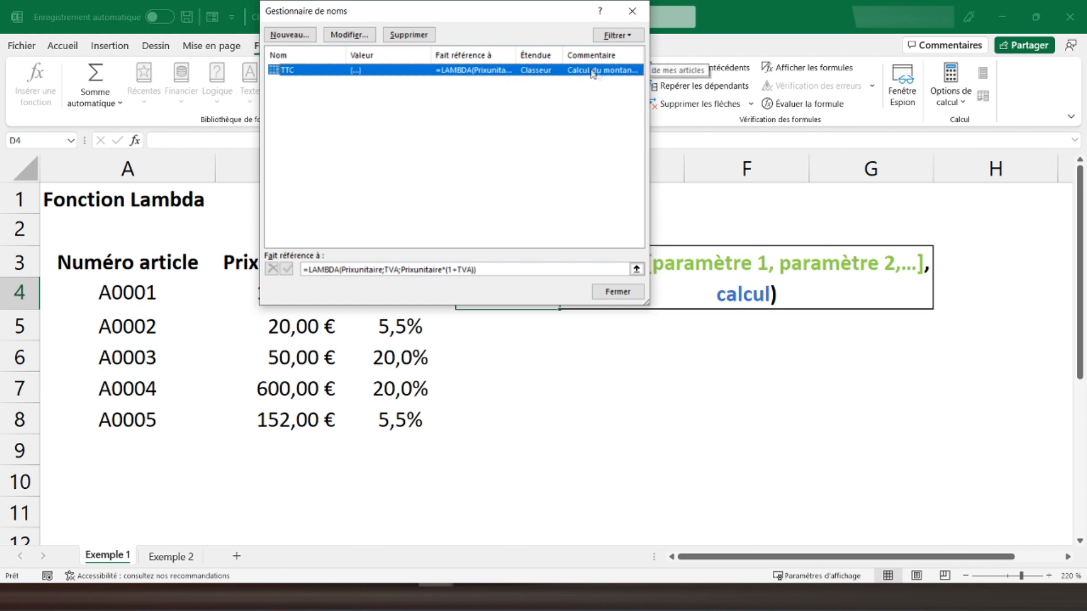
Widen the name manager and its comment column to read the full comment of TTC, and close the manager.
drag(649, 82, 752, 84)
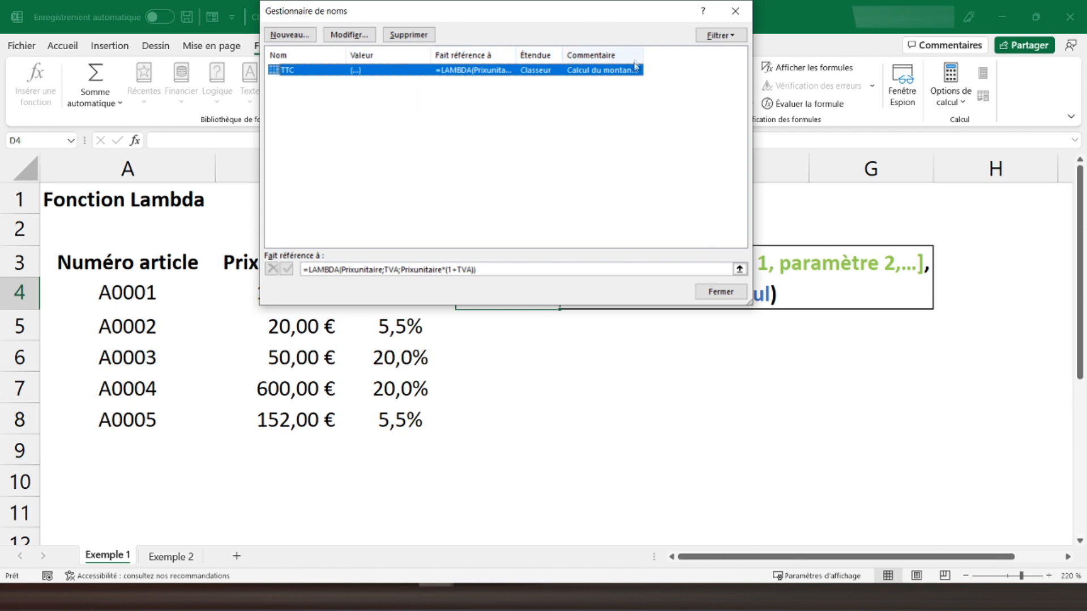
drag(644, 55, 718, 55)
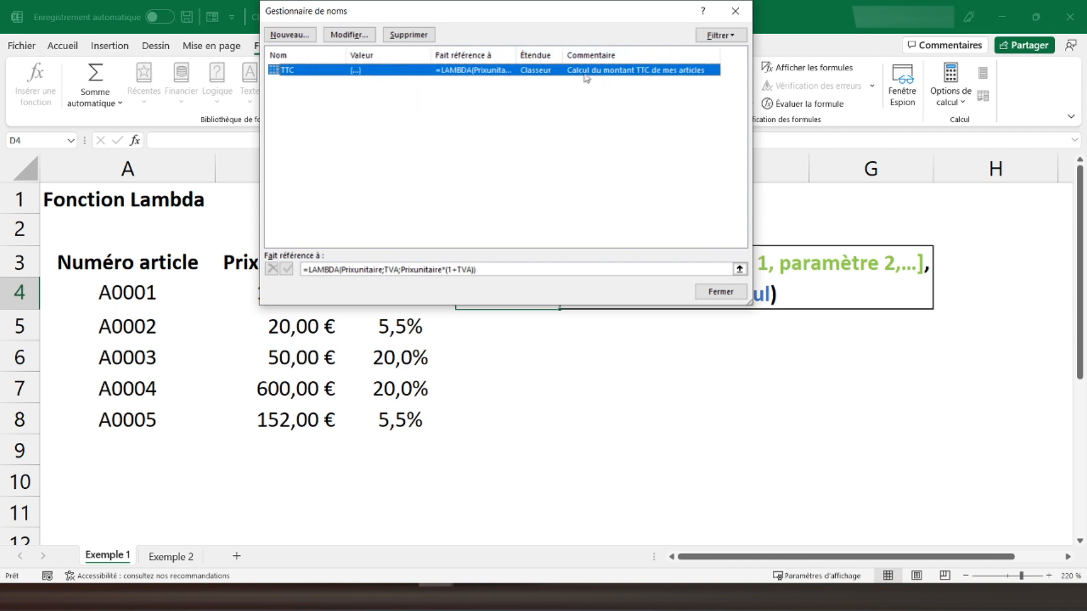
click(715, 292)
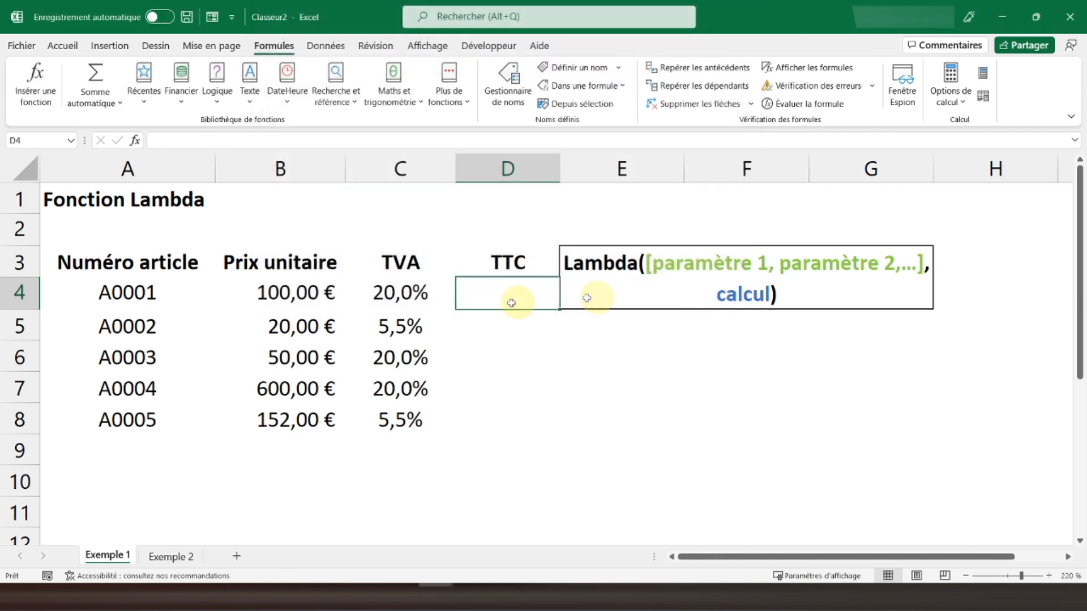
Enter the formula =TTC(B4;C4) in D4 to compute the first article's tax-inclusive price with the custom function.
text(=ttc)
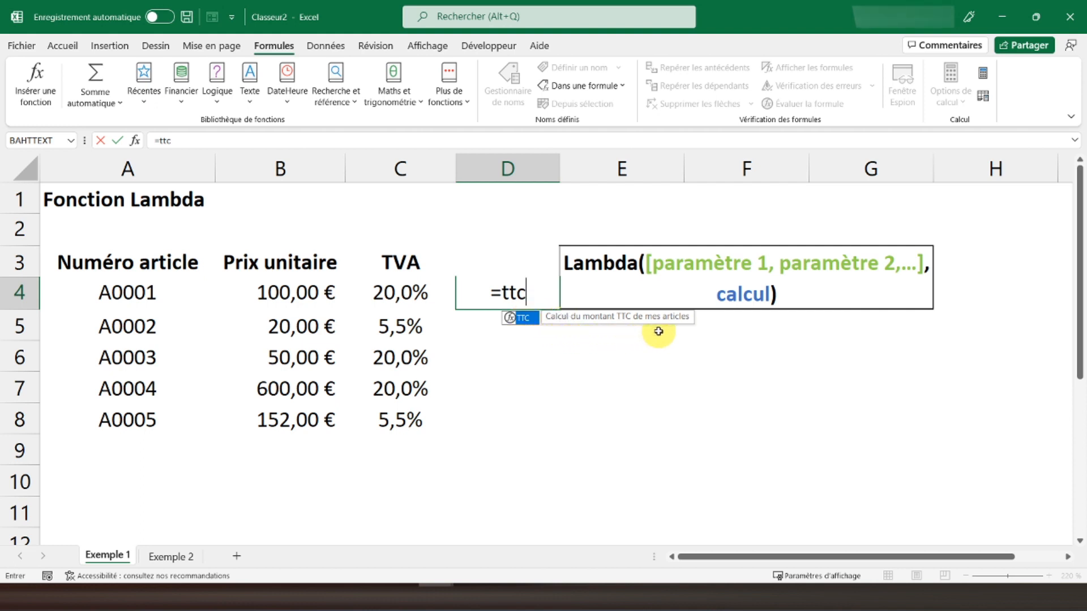
double_click(524, 319)
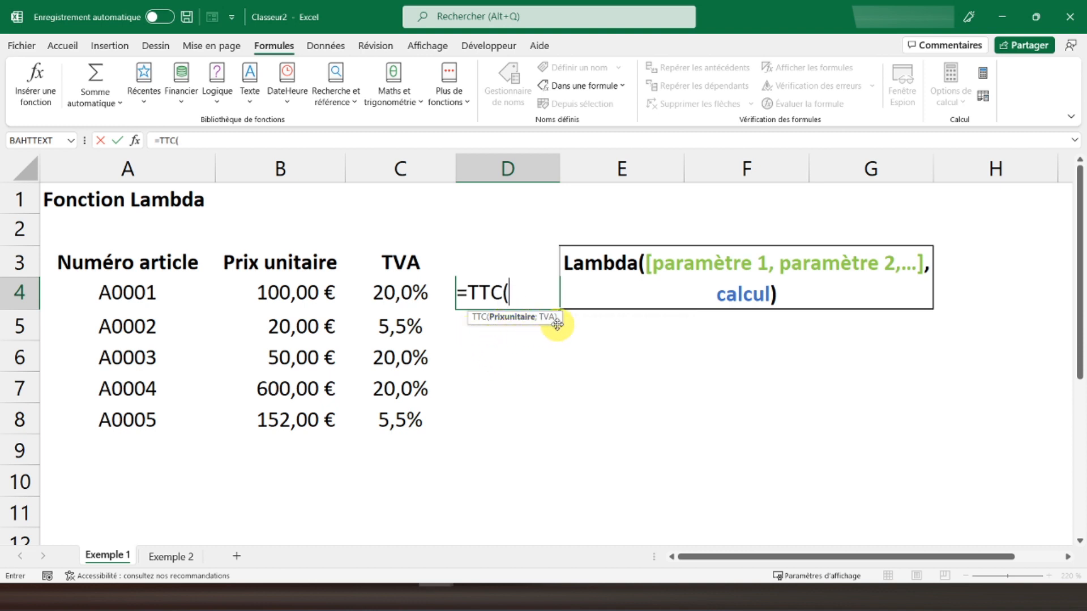
click(285, 294)
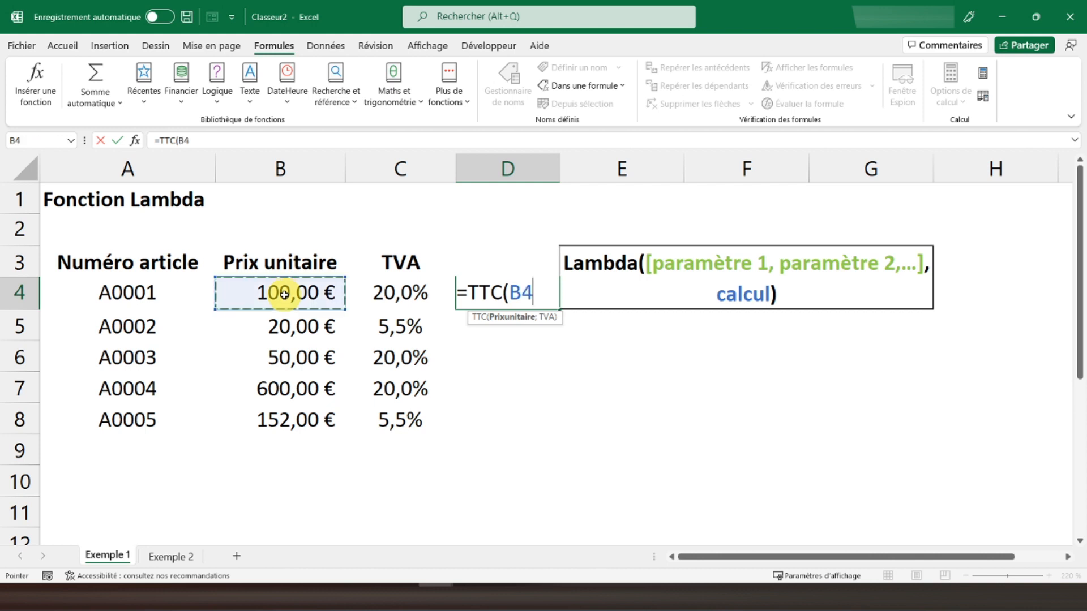
text(;)
click(384, 291)
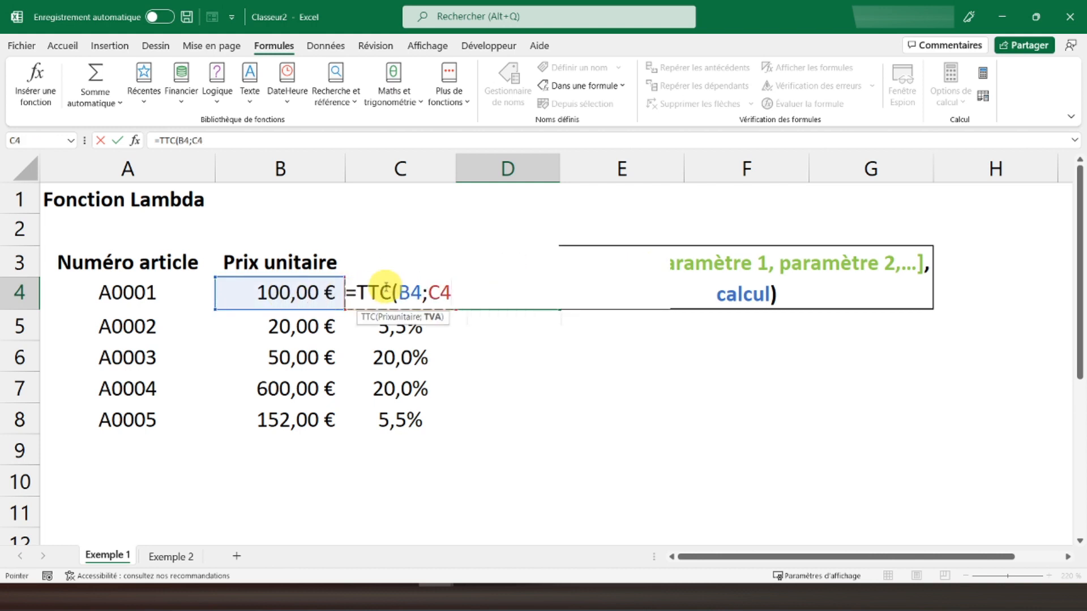
text())
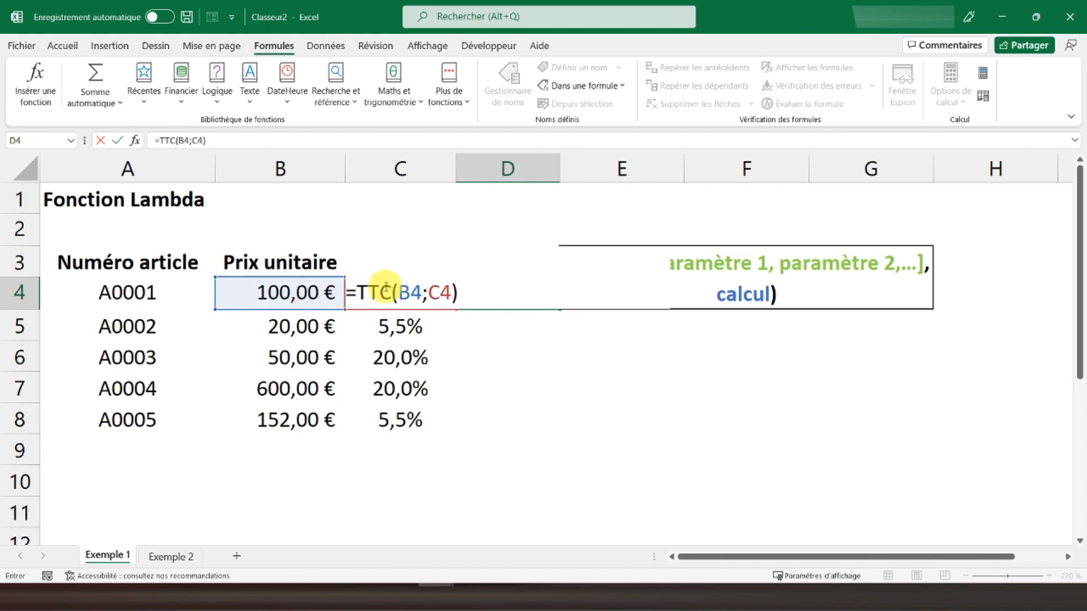
key(Return)
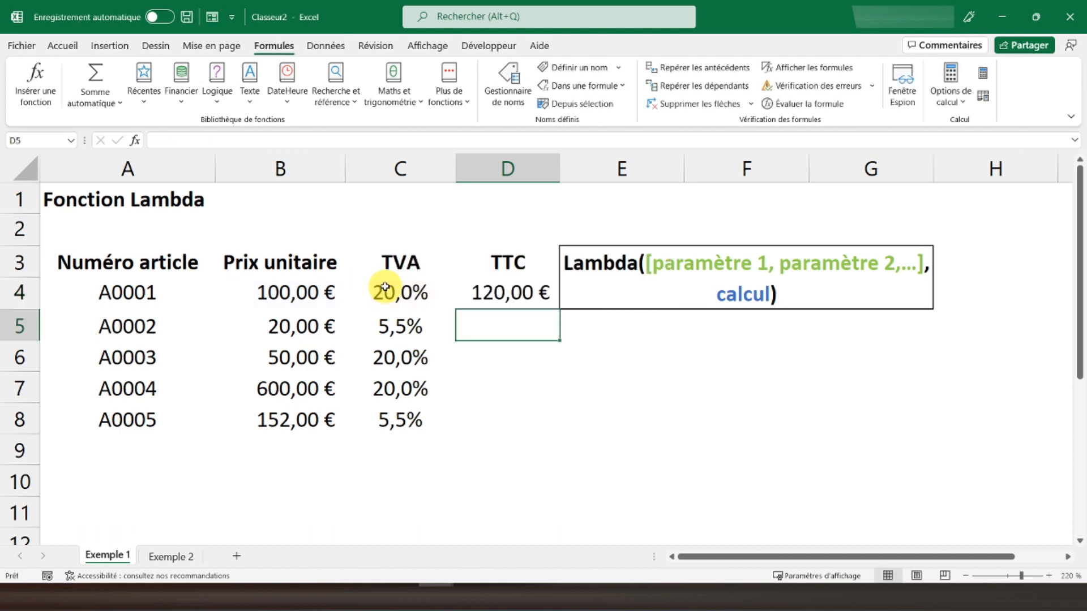
Fill the TTC formula from D4 down to D8 and check the formulas in the filled cells.
click(516, 297)
drag(557, 308, 544, 419)
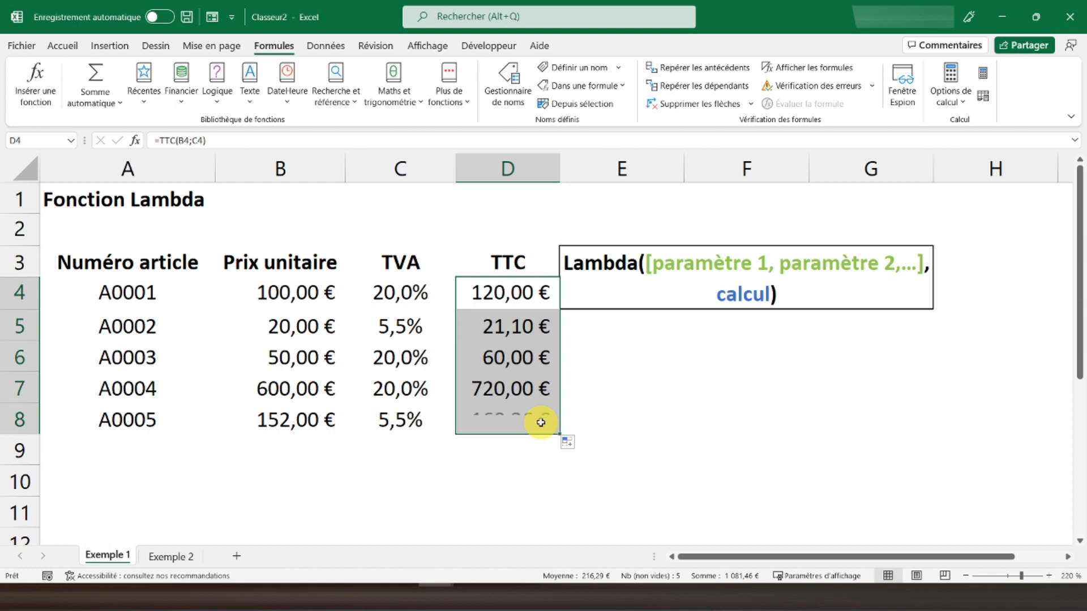
click(473, 324)
click(474, 354)
click(462, 417)
click(481, 388)
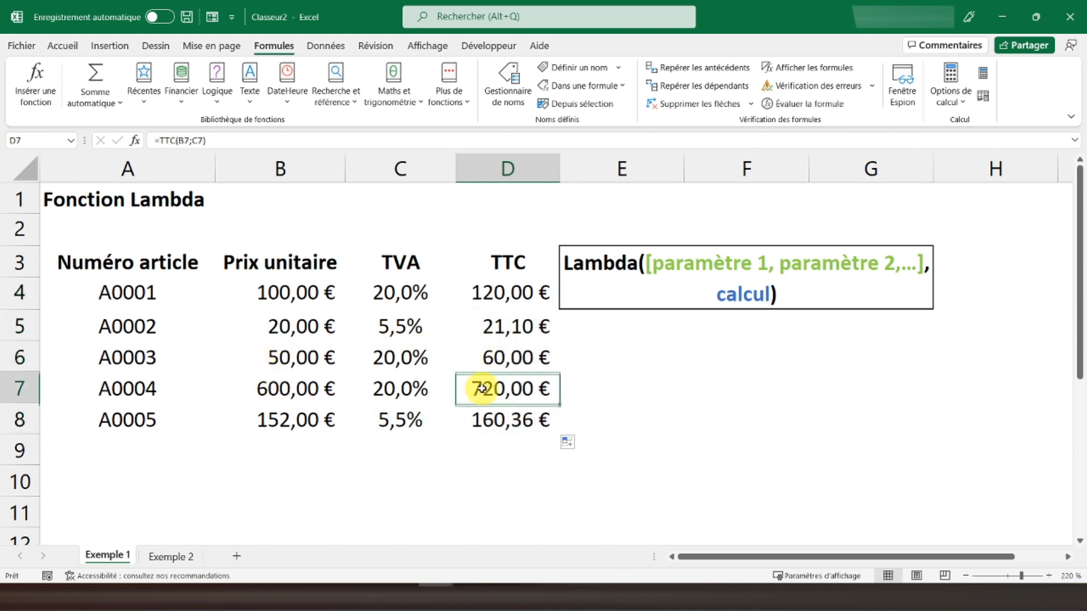
click(486, 307)
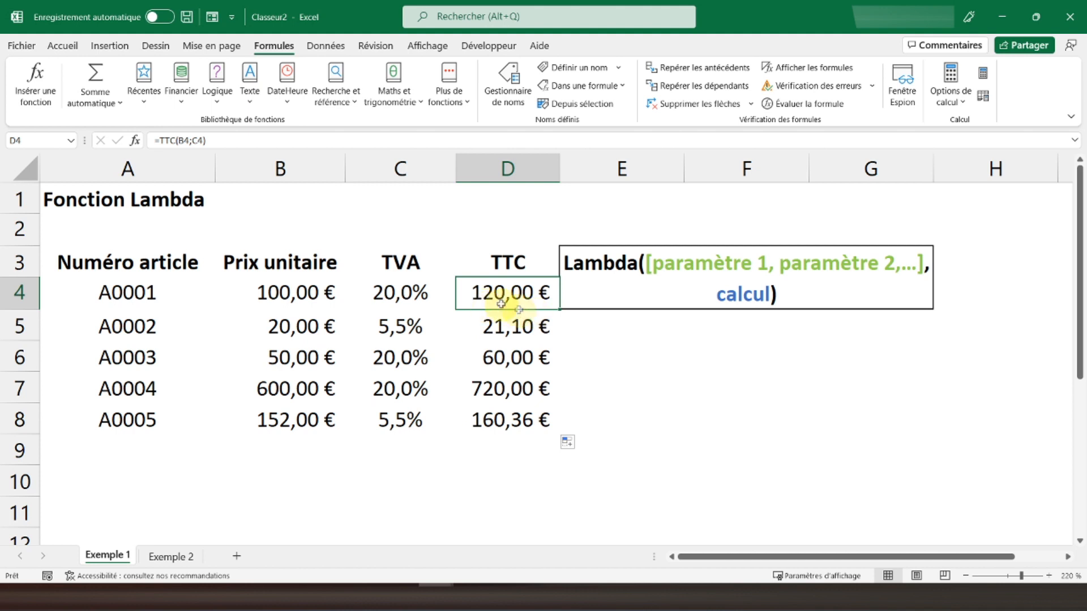
Return to cell A1 and switch to the Exemple 2 sheet with the hypotenuse calculation.
click(68, 197)
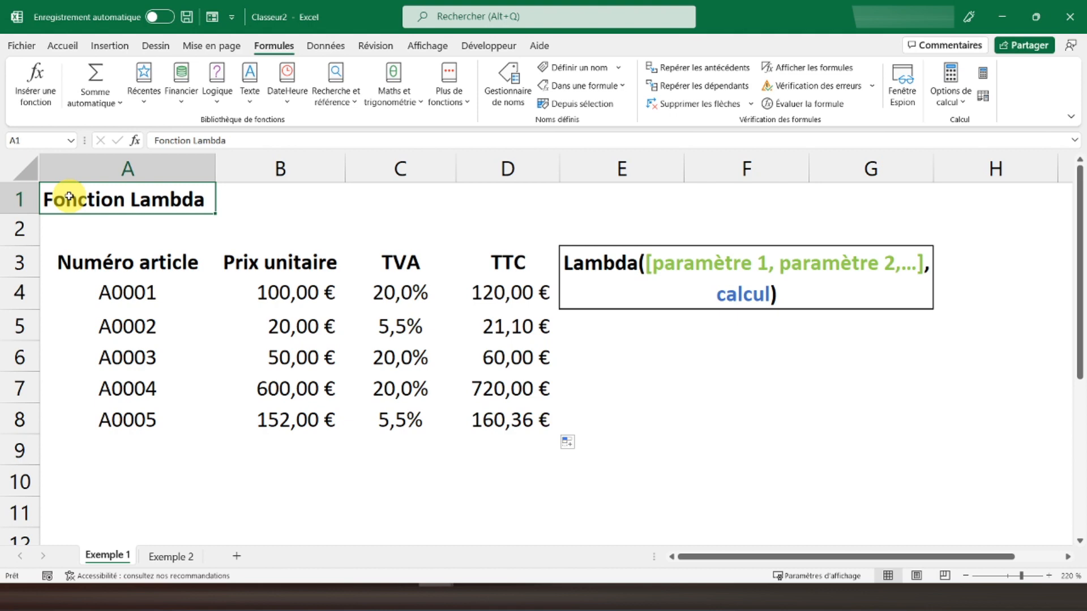
key(ctrl+Page_Down)
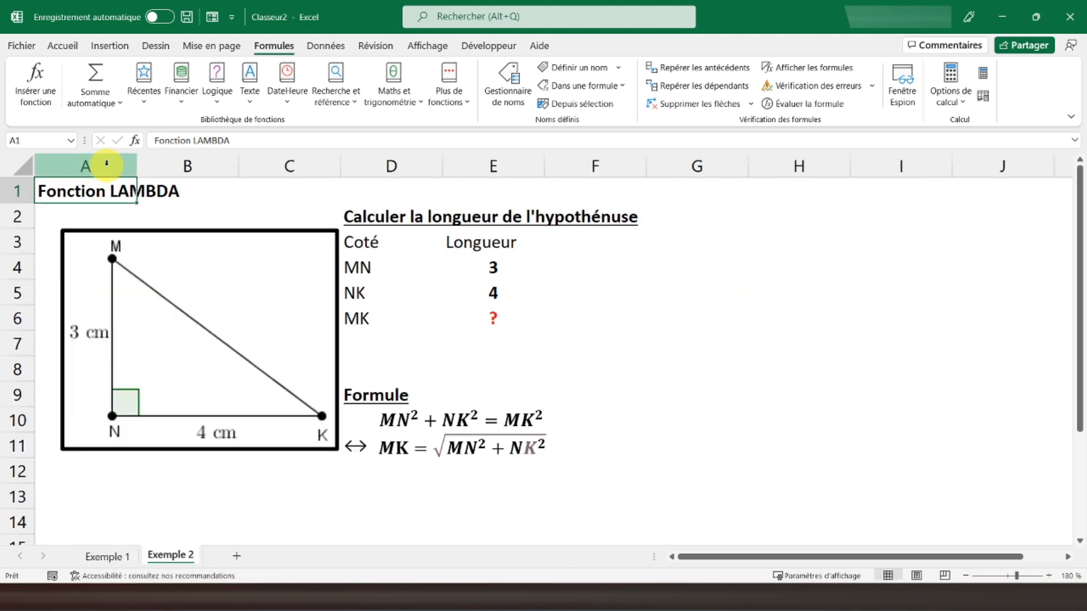